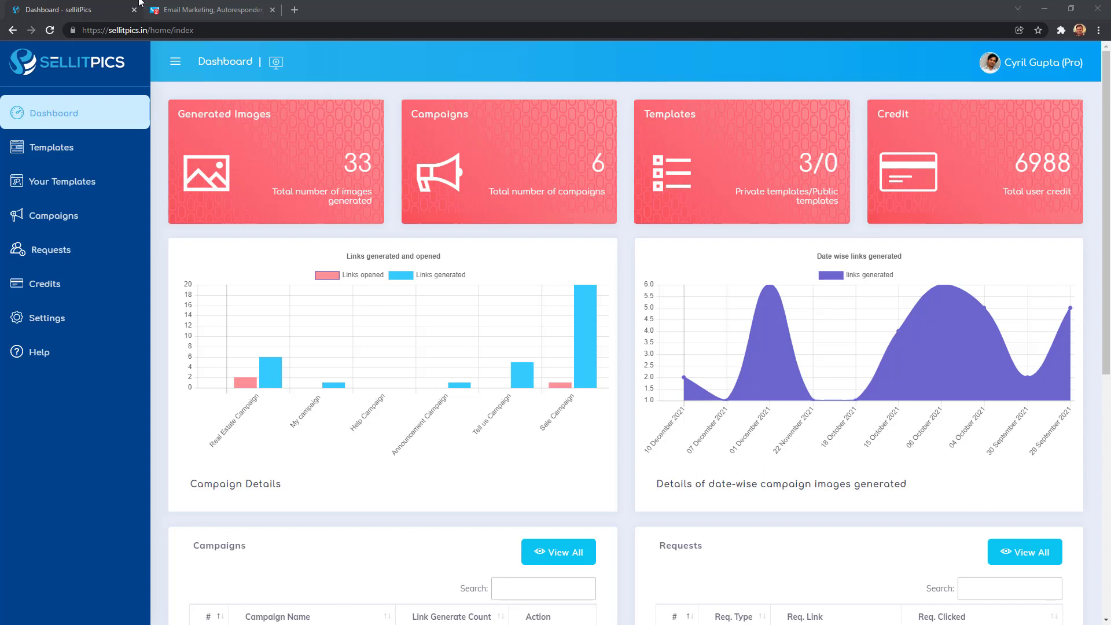
Open the readymade templates gallery and go to its second page
click(81, 161)
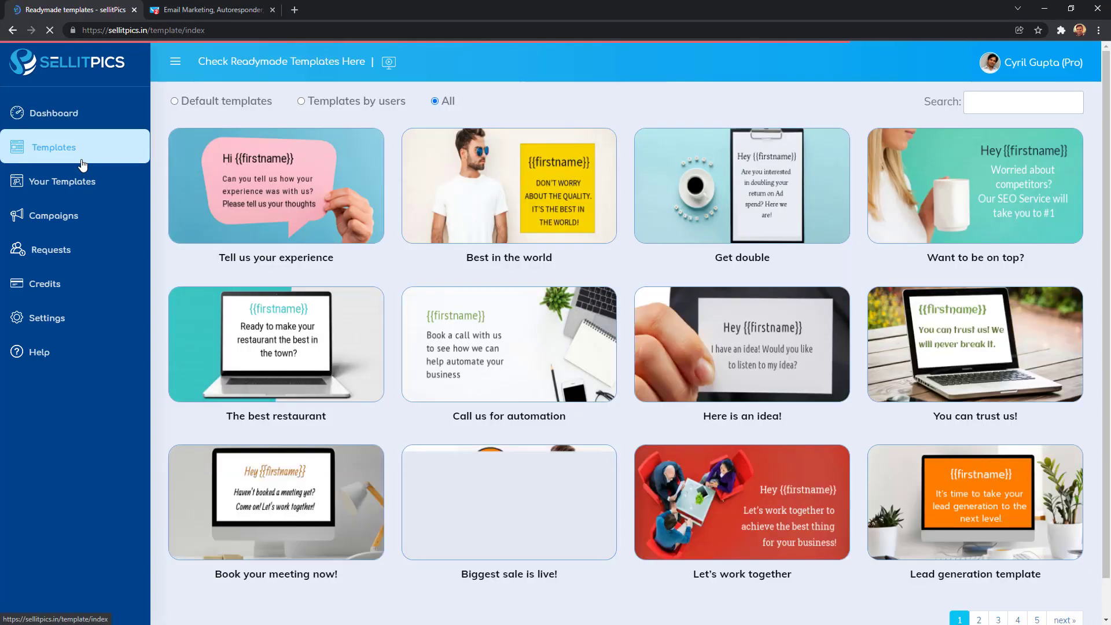
mouse_move(841, 450)
scroll(802, 454, down, 1)
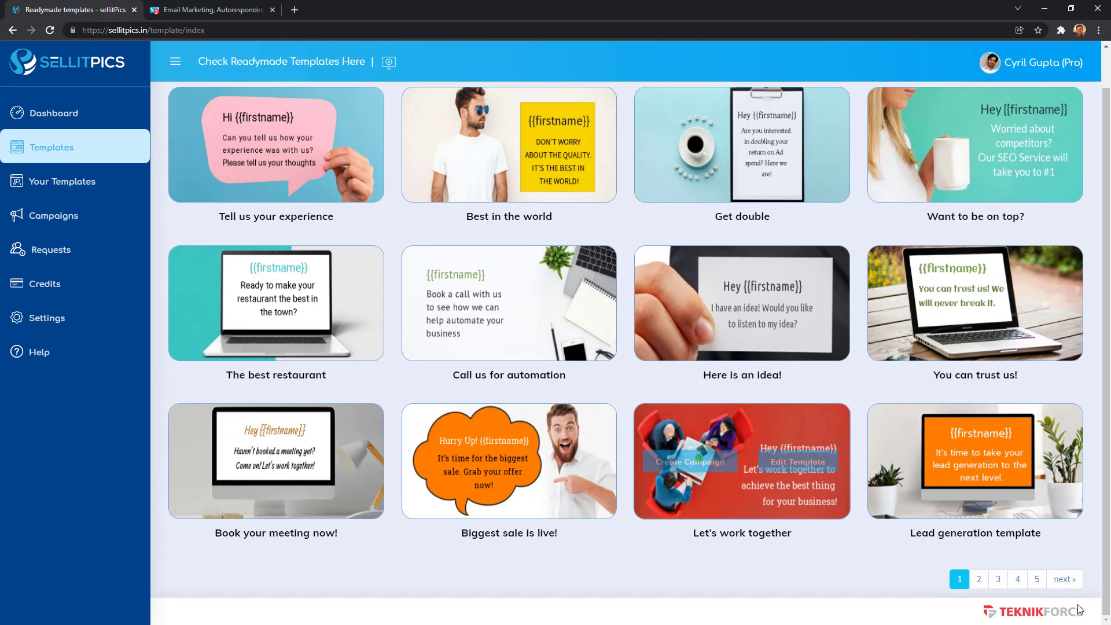
click(979, 580)
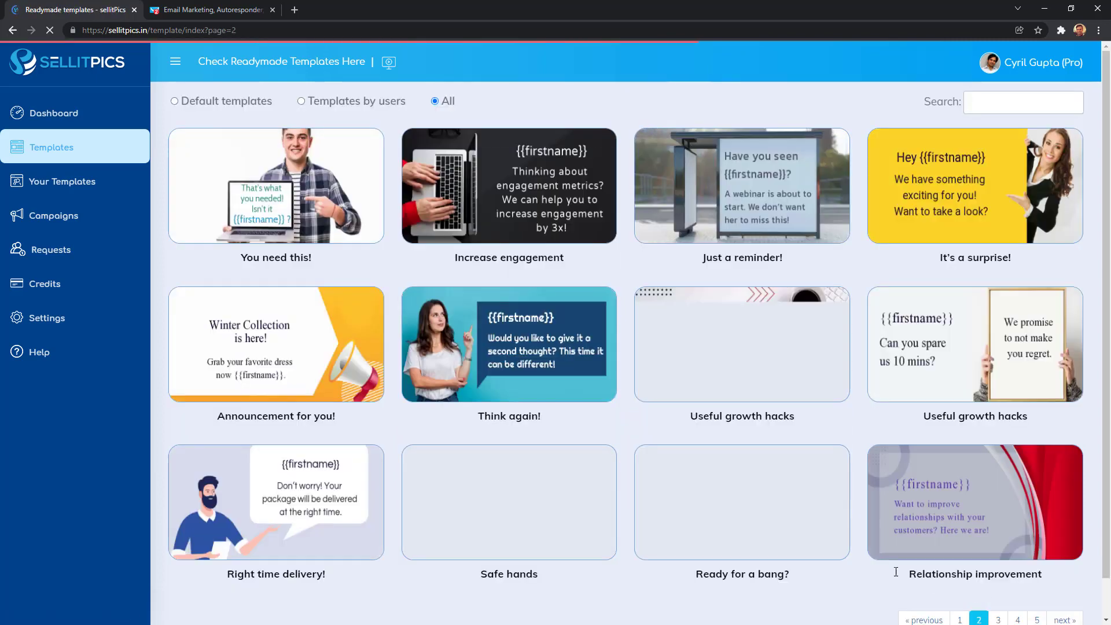
scroll(1002, 590, down, 1)
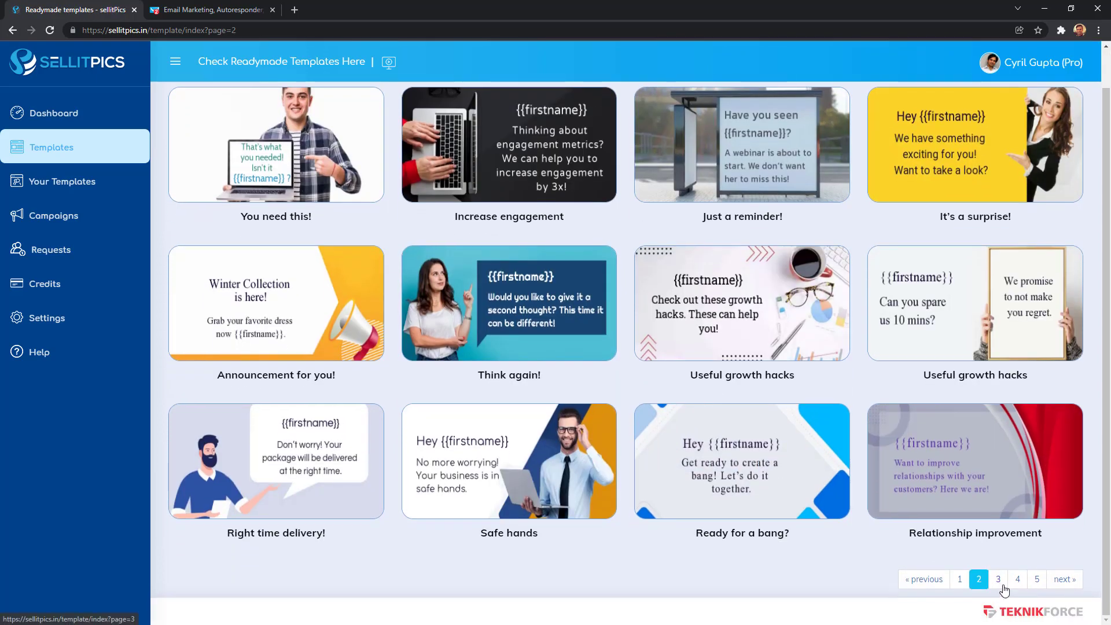
Create a campaign named 'Email Campaign' from the Think again! template
mouse_move(575, 333)
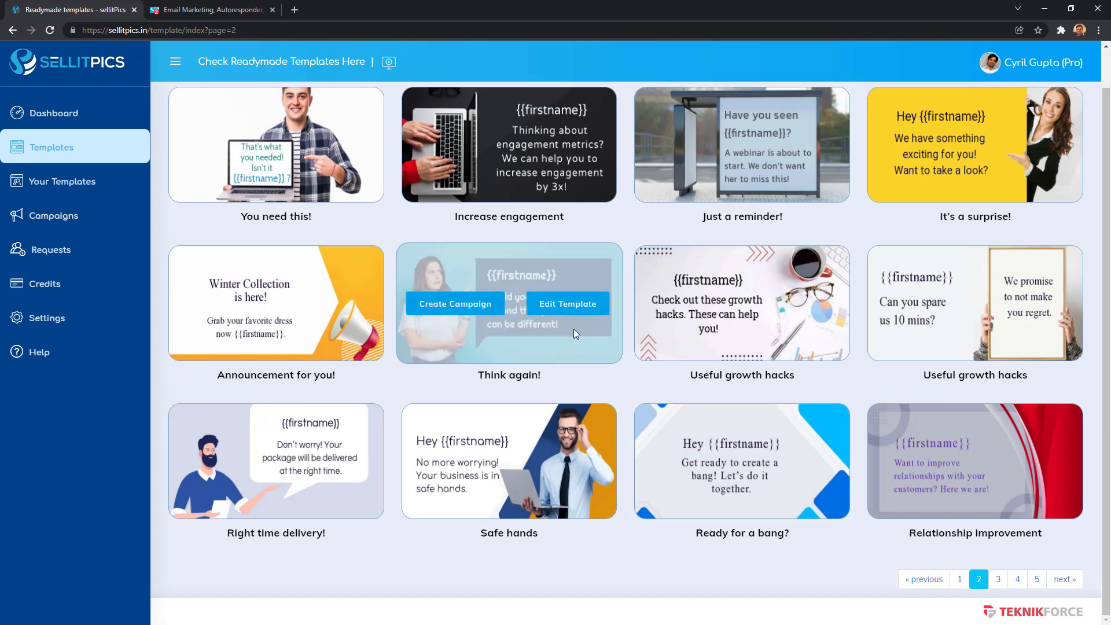
click(473, 308)
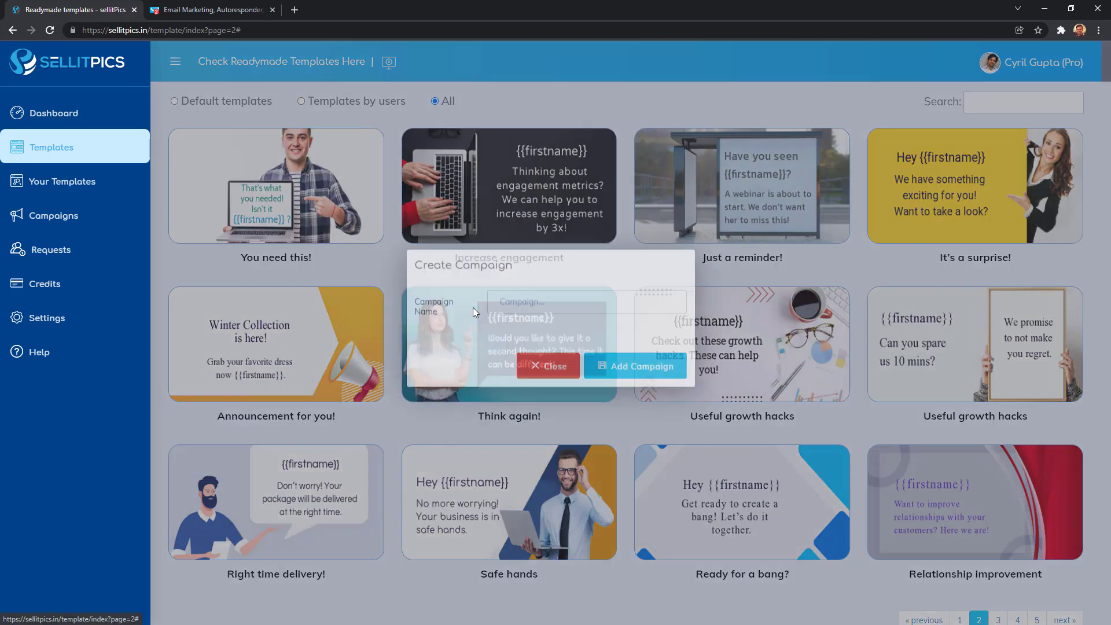
click(591, 323)
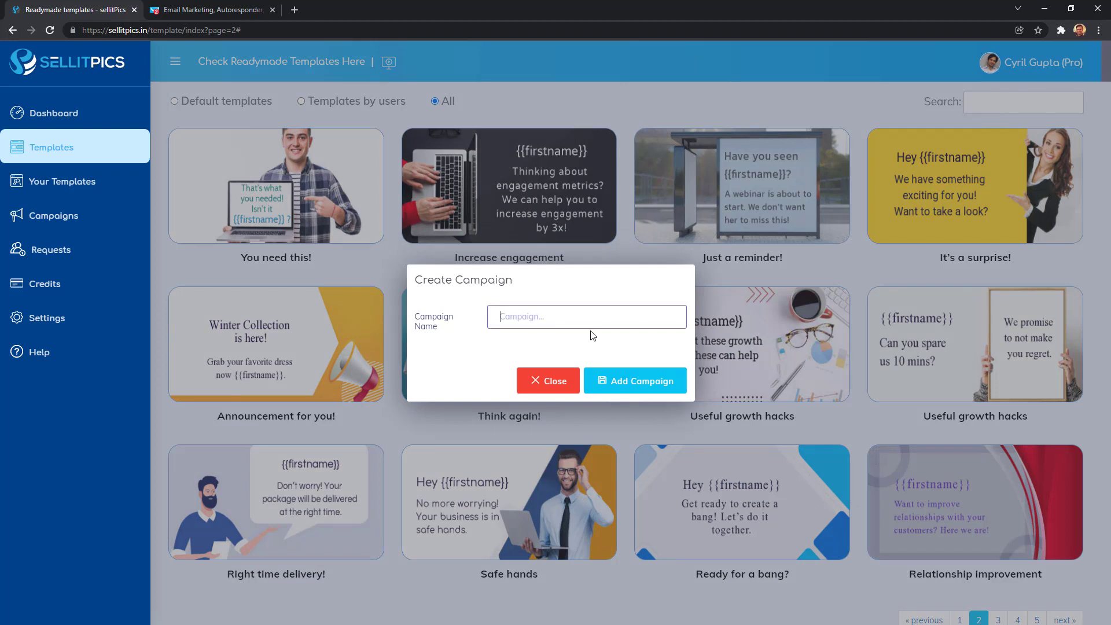
text(Email Campaign)
click(606, 395)
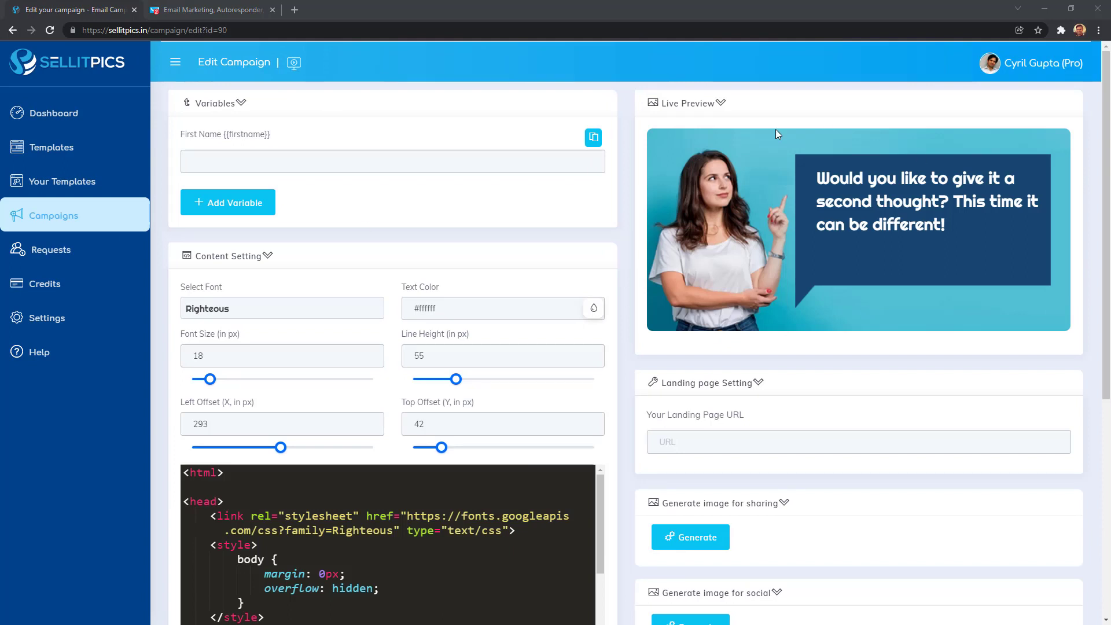
Enter a sample first name in the First Name variable and highlight the preview greeting
click(371, 162)
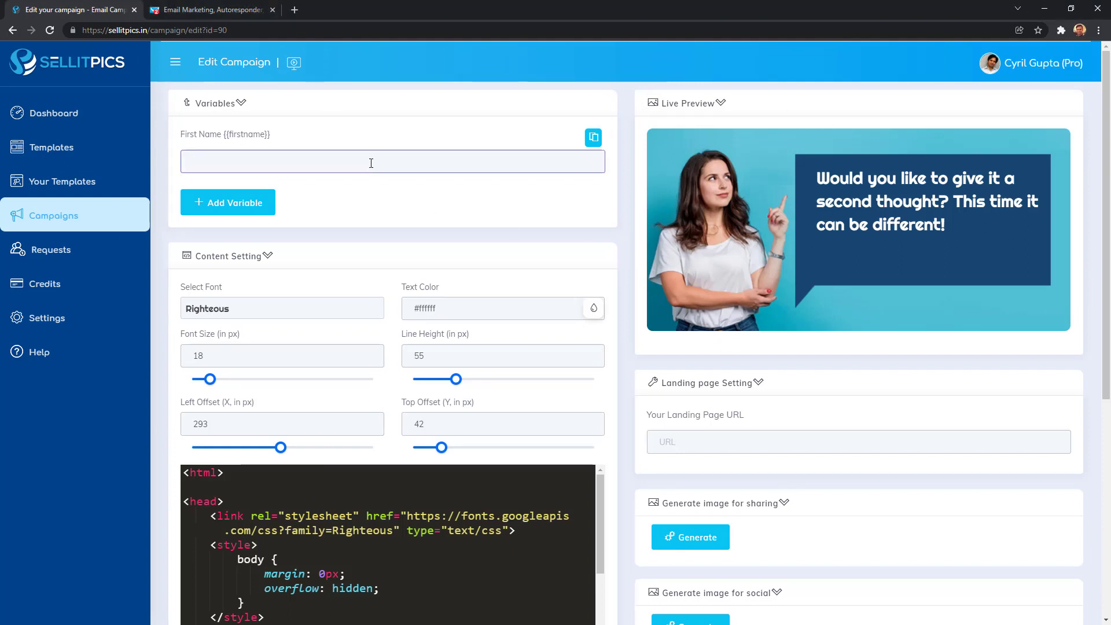
text(Cyril)
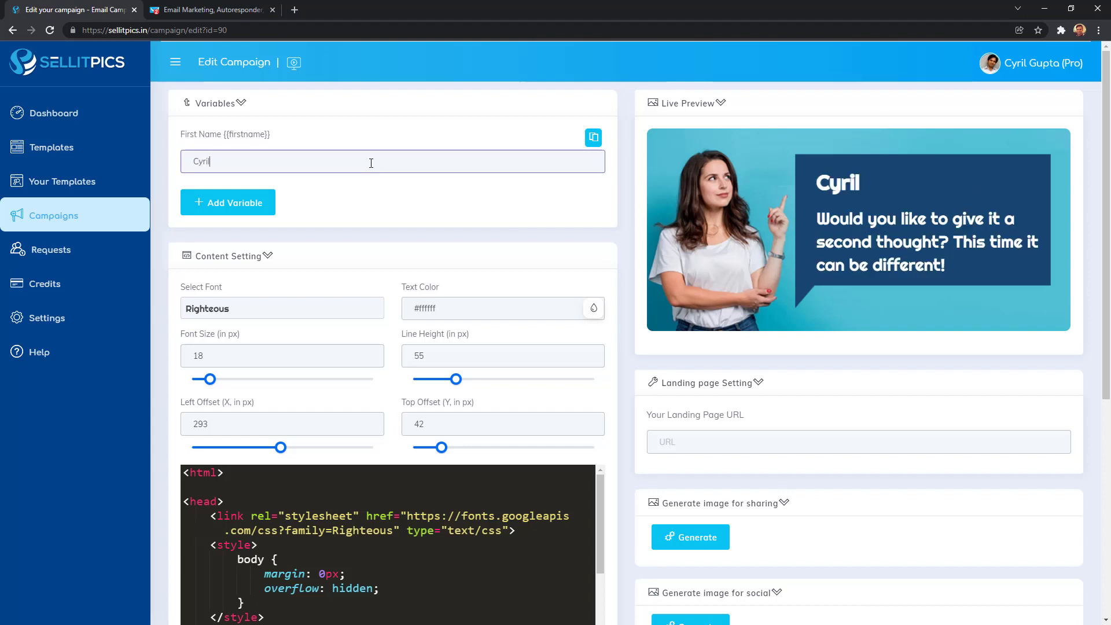
text(!)
scroll(909, 224, down, 1)
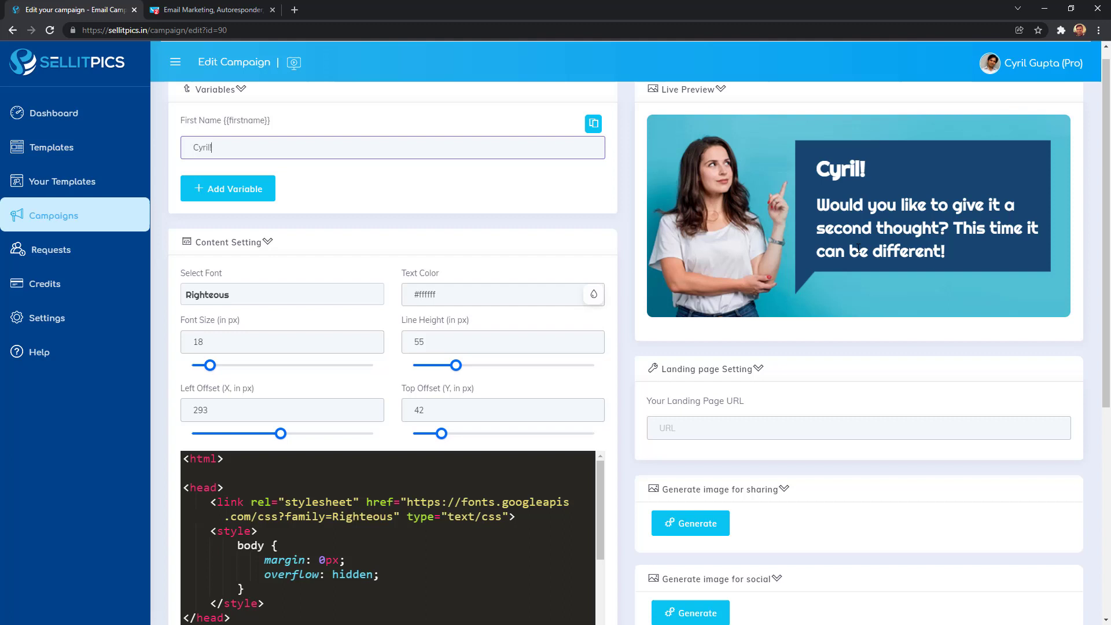
double_click(907, 184)
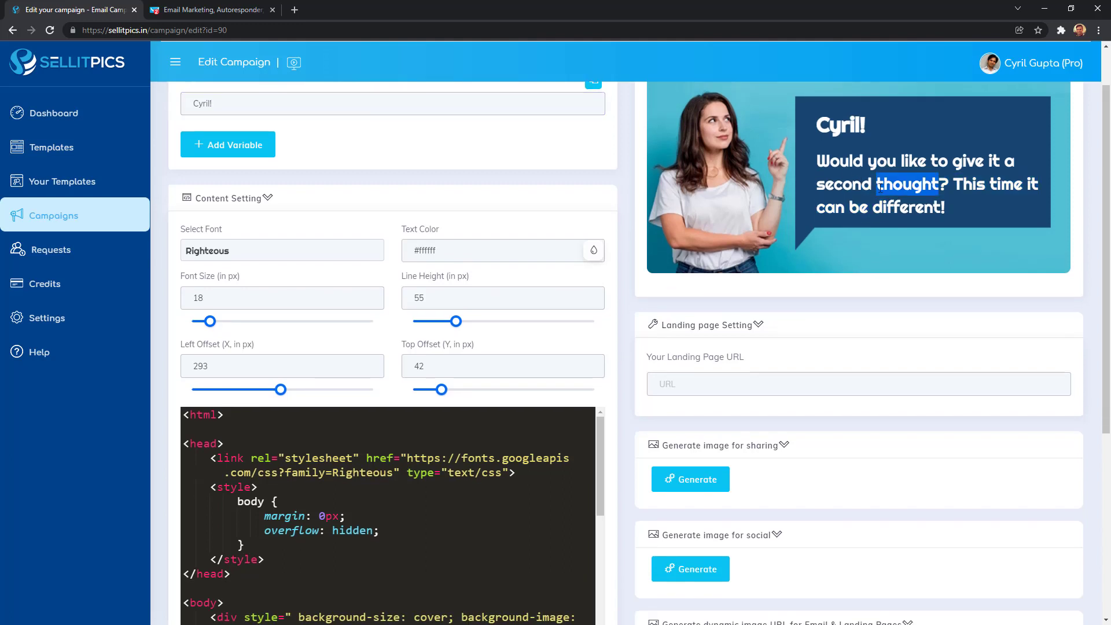
drag(853, 162, 905, 170)
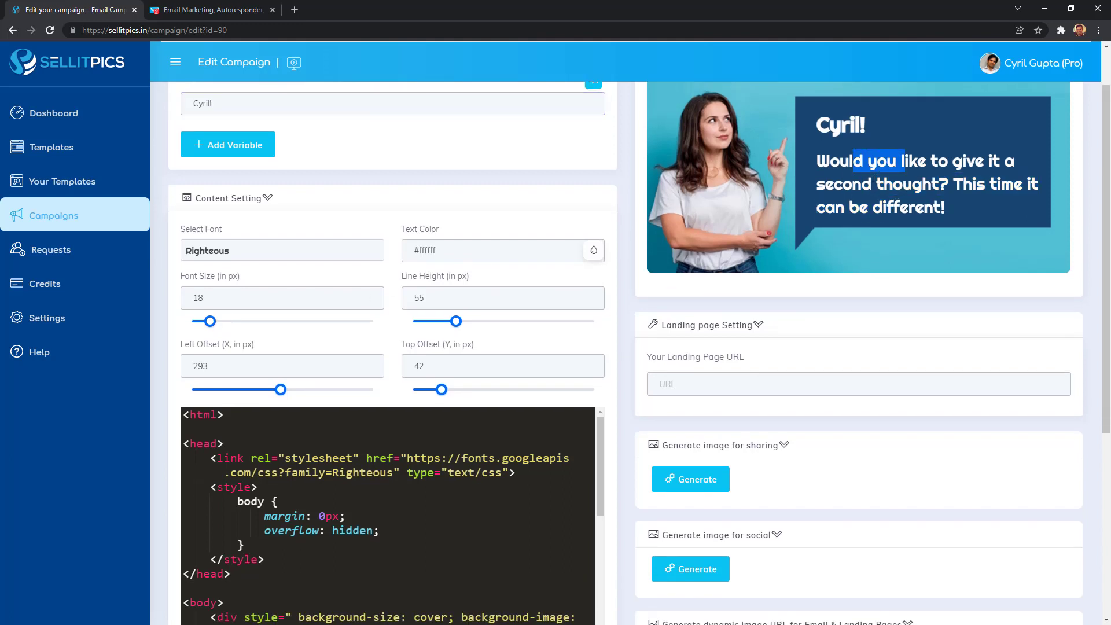
Scroll through the HTML editor to point out the {{firstname}} heading markup
scroll(394, 347, down, 1)
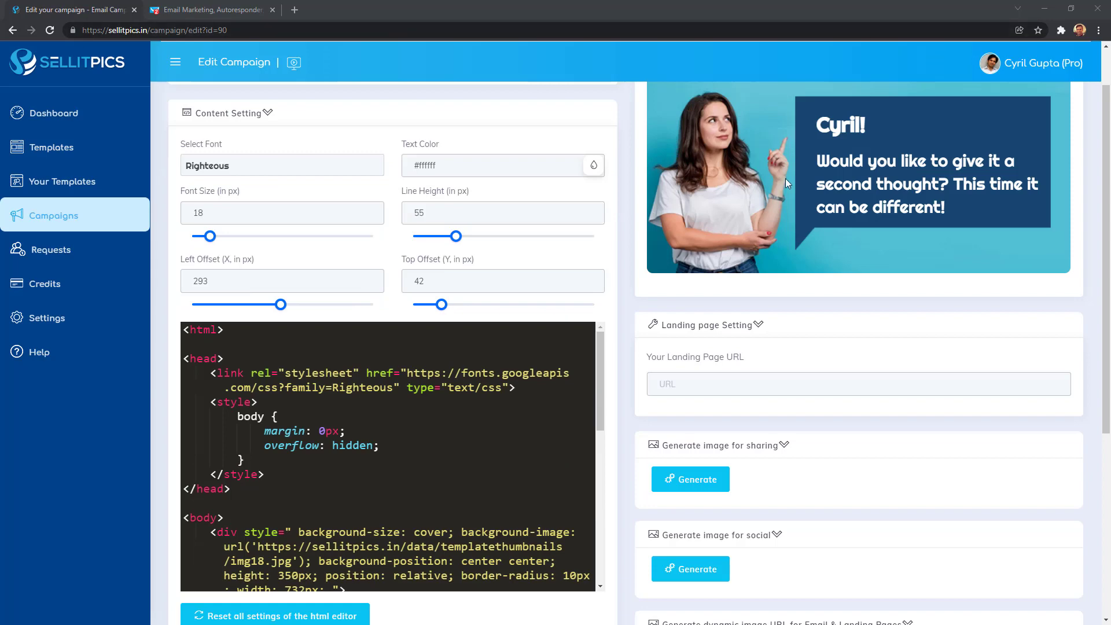
scroll(786, 178, up, 1)
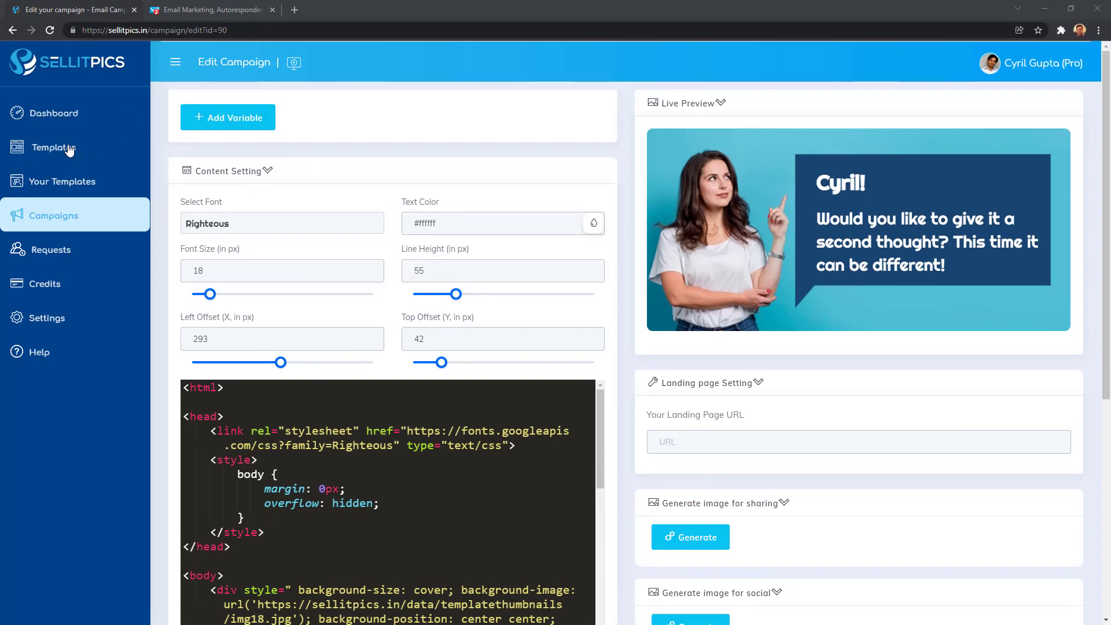
scroll(531, 486, down, 4)
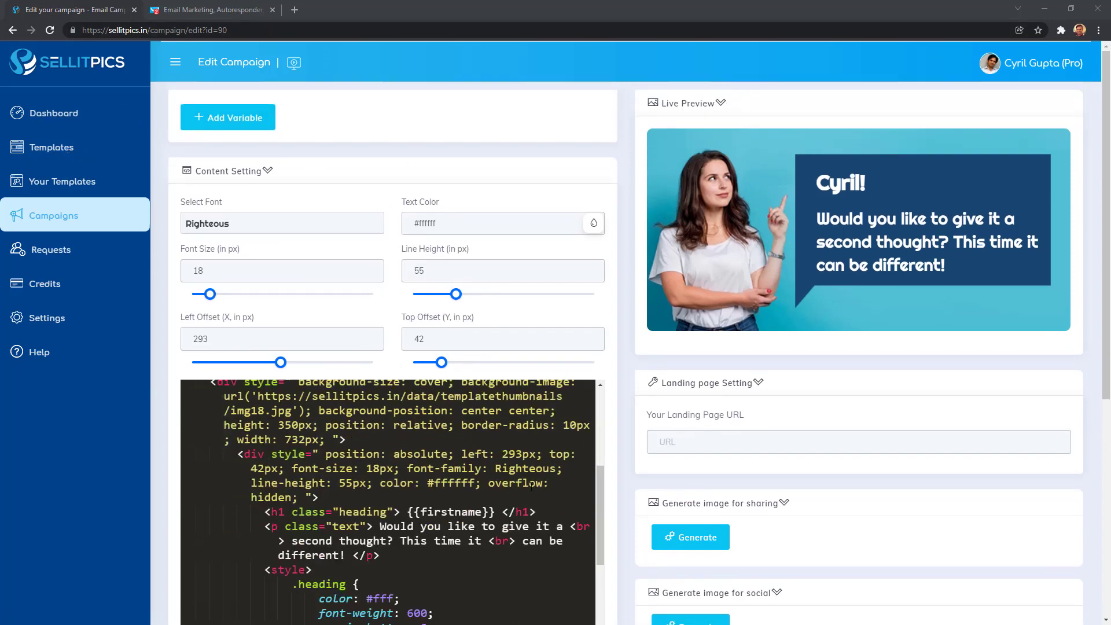
click(447, 541)
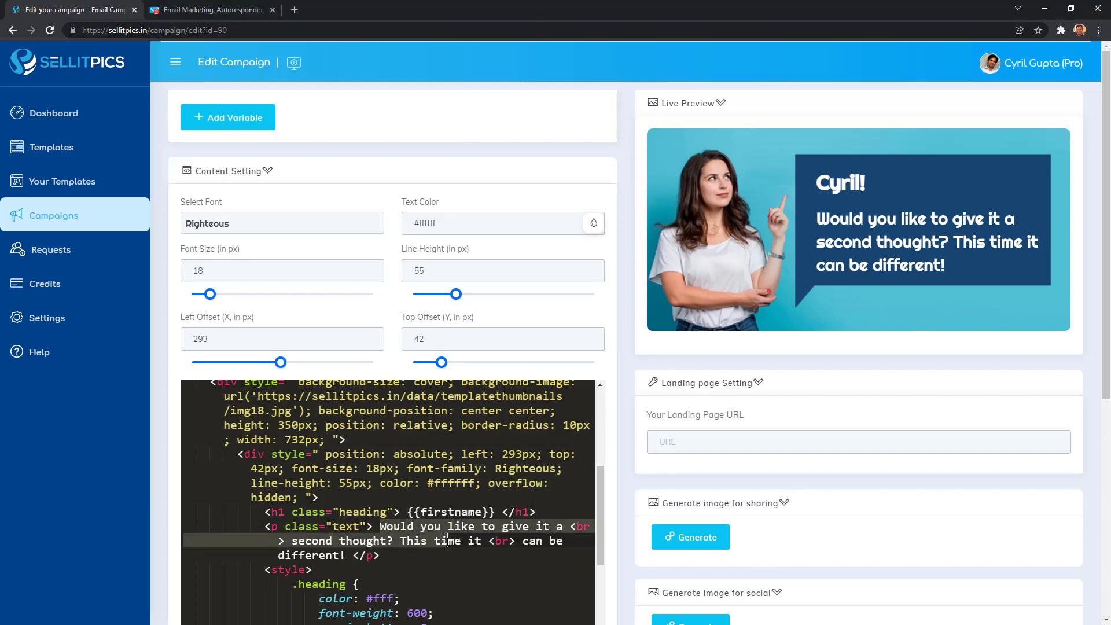
scroll(482, 439, up, 2)
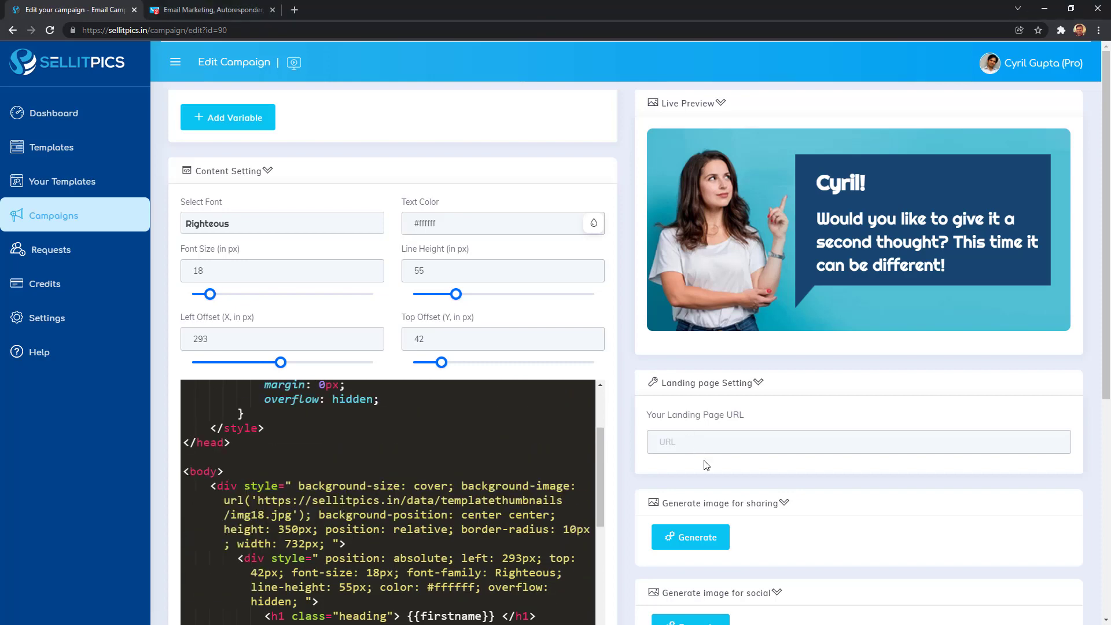
click(734, 452)
Generate the email dynamic image URL ending firstname={{firstname}} and select it for copying
scroll(747, 469, down, 2)
scroll(764, 452, up, 2)
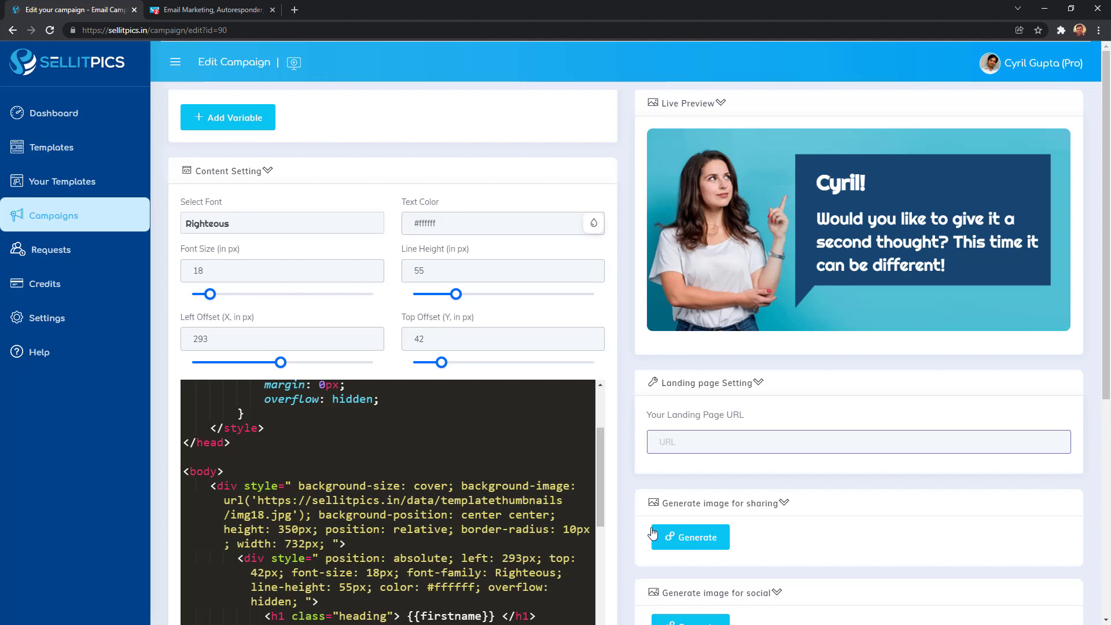
scroll(654, 533, down, 3)
scroll(722, 403, down, 1)
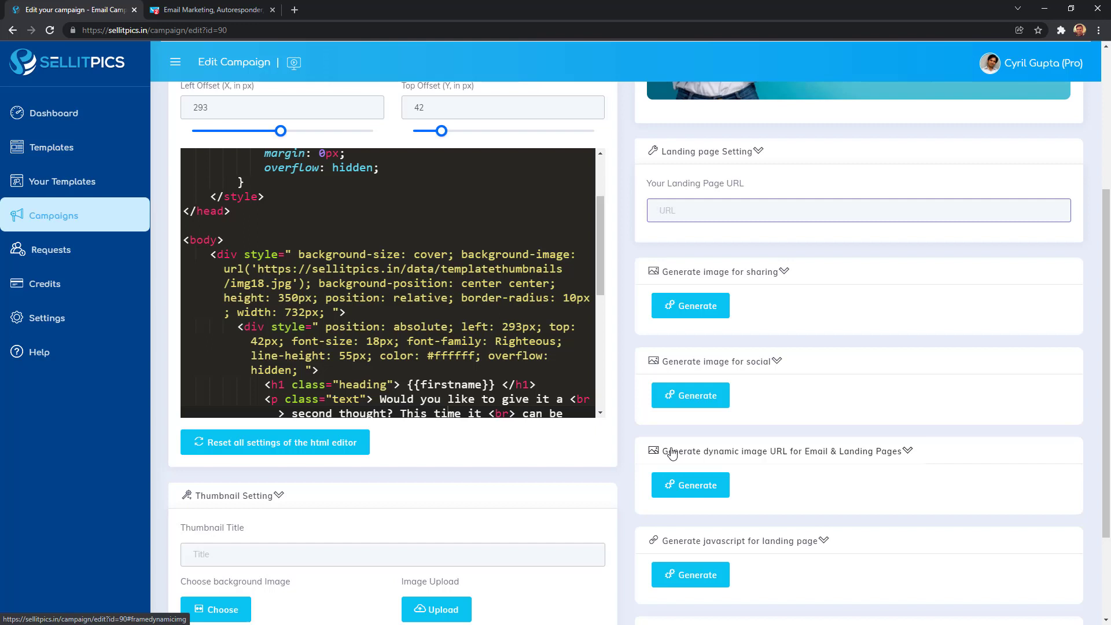
scroll(673, 453, down, 1)
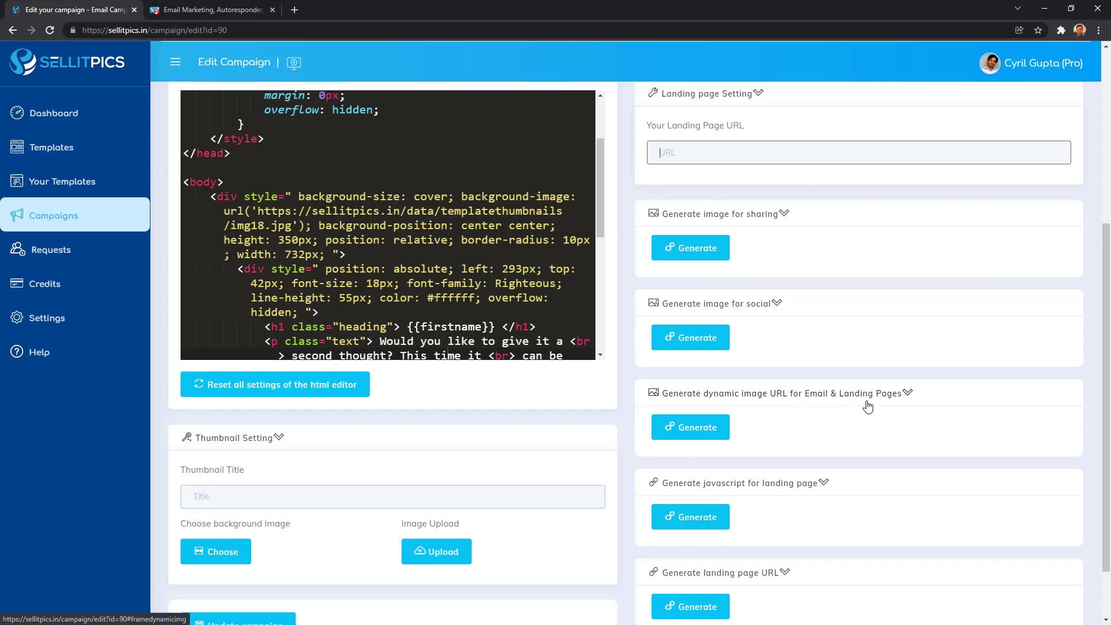
click(689, 433)
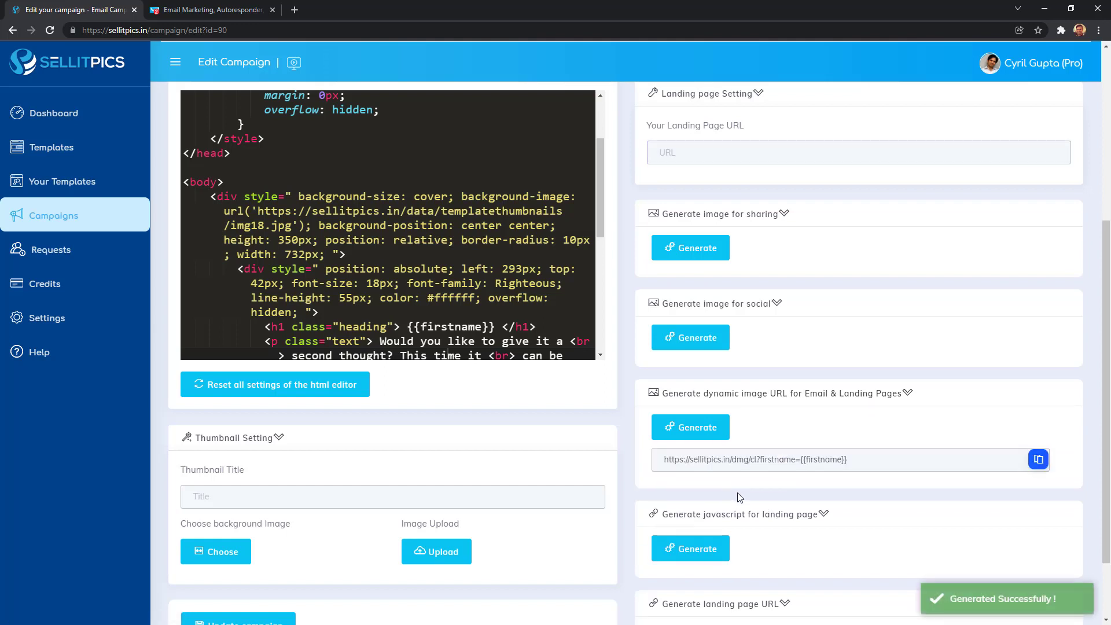
triple_click(860, 460)
key(ctrl+c)
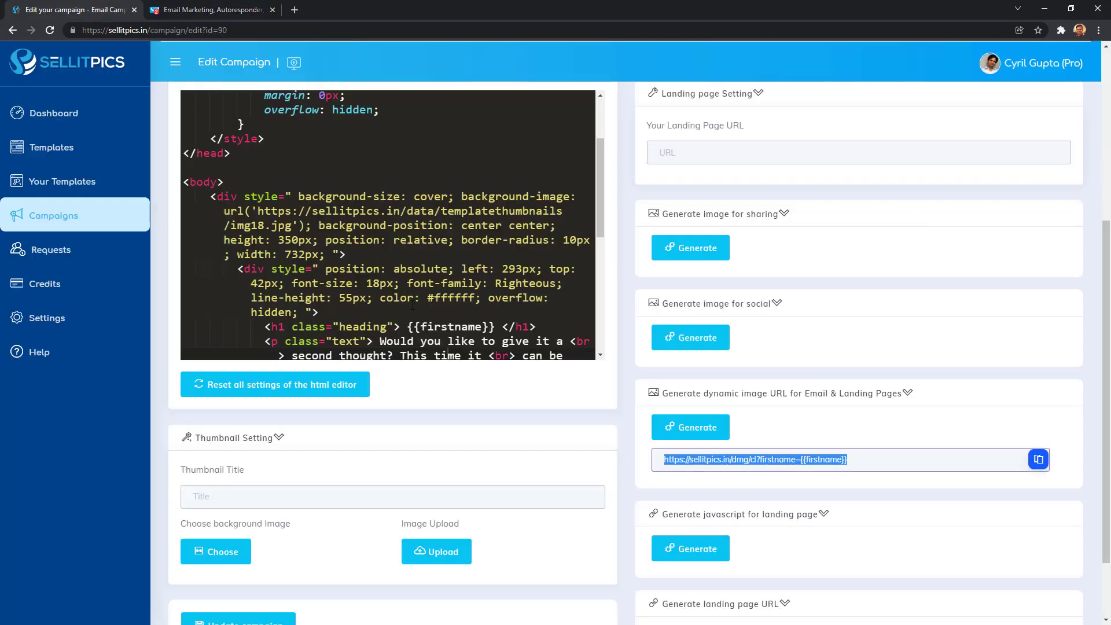
Paste the image URL into Notepad and change {{firstname}} to [[firstname]]
key(alt+Tab)
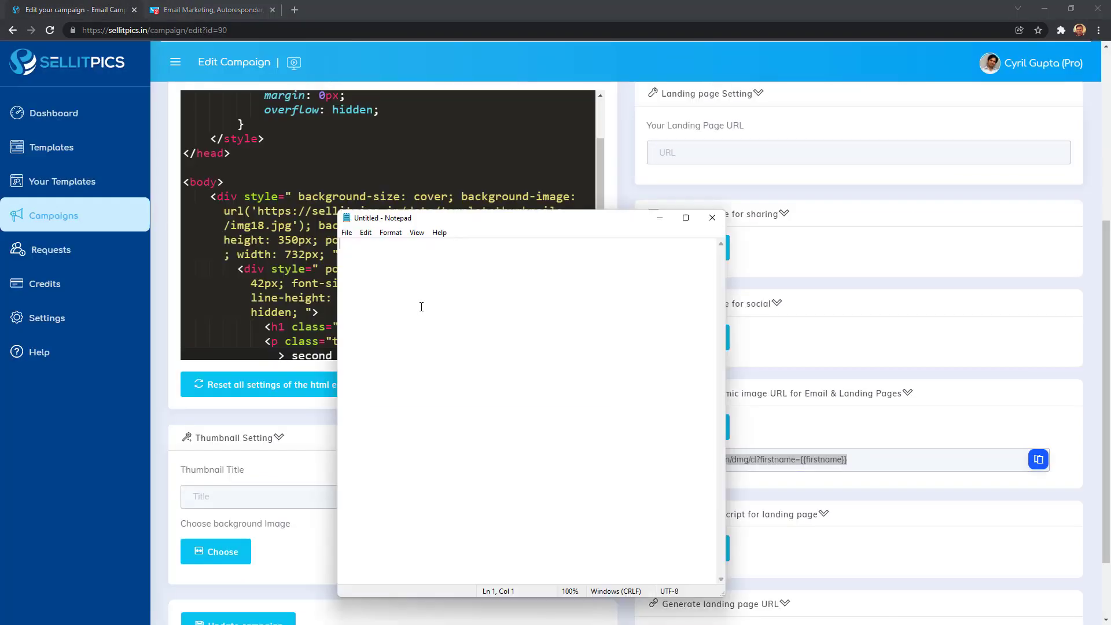
key(ctrl+v)
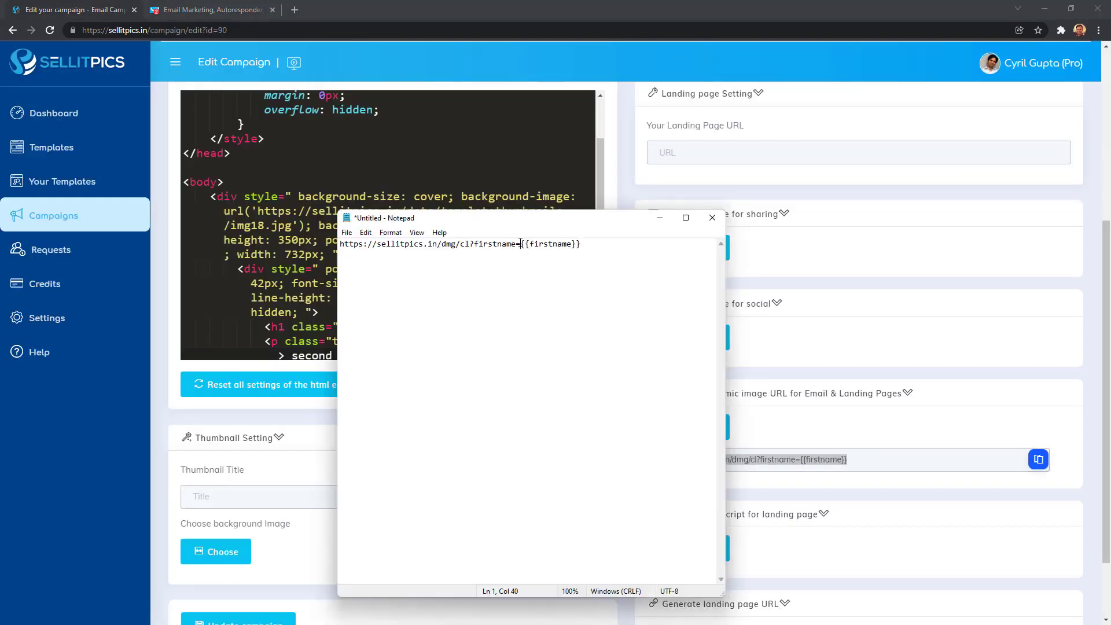
drag(521, 244, 594, 249)
text([[)
text(e]])
key(shift+Left)
key(shift+Left)
key(shift+Left)
key(shift+Left)
key(shift+Left)
key(shift+Left)
key(shift+Left)
key(shift+Left)
key(shift+Left)
key(shift+Left)
key(shift+Left)
key(shift+Left)
key(shift+Left)
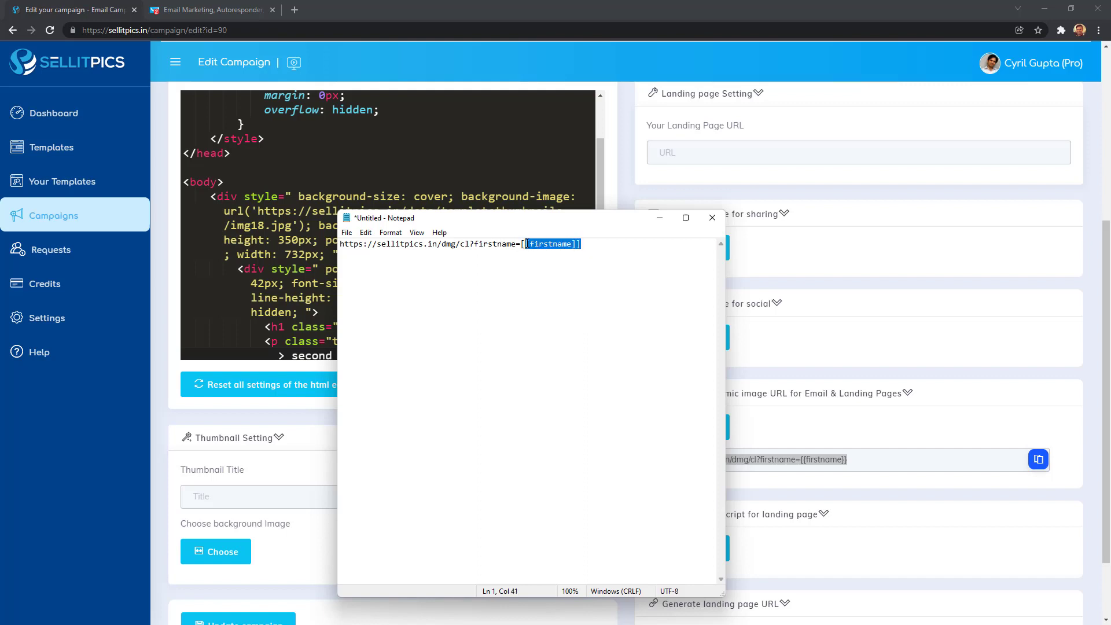
click(590, 253)
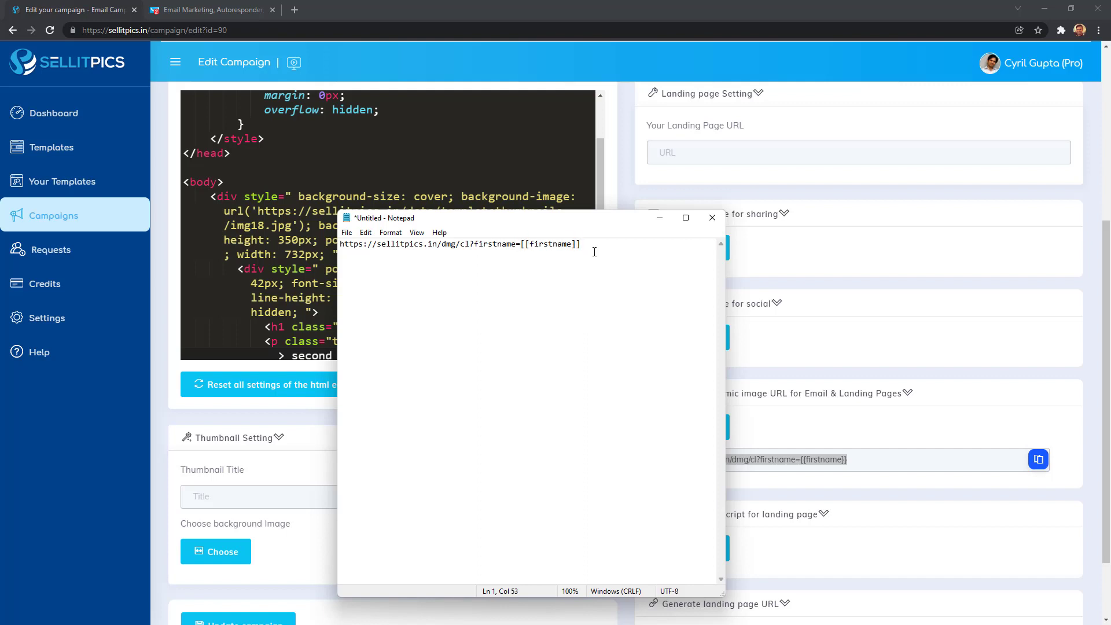
Write sample bracket characters on a new line for comparison, then erase them
key(Return)
key(Return)
text(})
key(BackSpace)
text({} {{}} (()
key(BackSpace)
key(BackSpace)
key(BackSpace)
key(BackSpace)
key(BackSpace)
key(BackSpace)
key(BackSpace)
key(BackSpace)
key(BackSpace)
key(BackSpace)
key(BackSpace)
key(BackSpace)
Remove stray test characters and select the whole URL ending firstname=[[firstname]]
drag(581, 244, 520, 245)
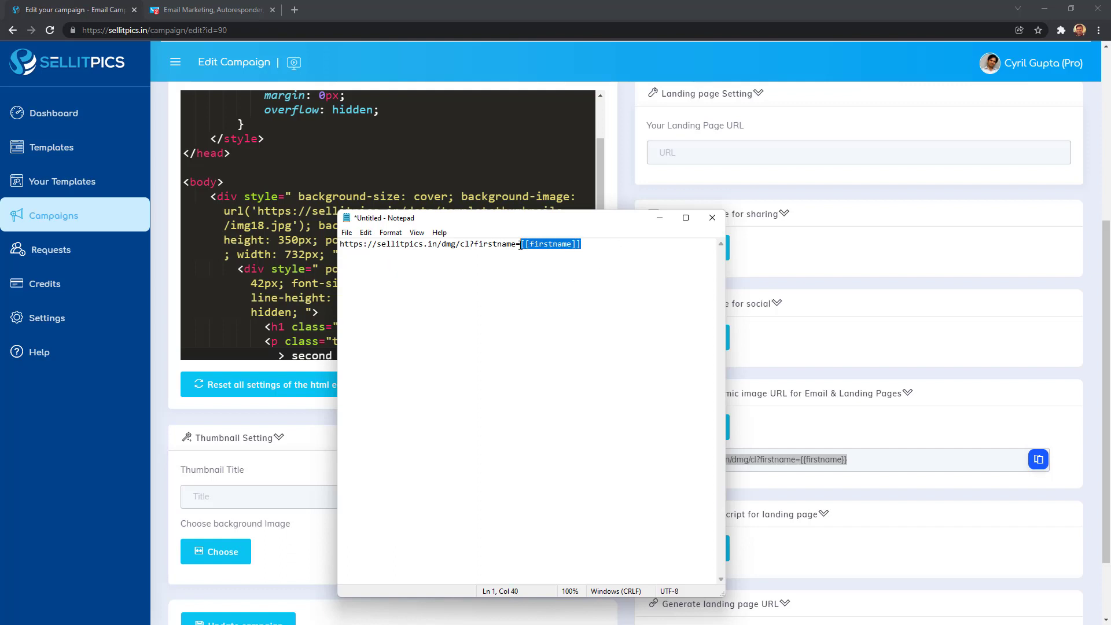
click(561, 290)
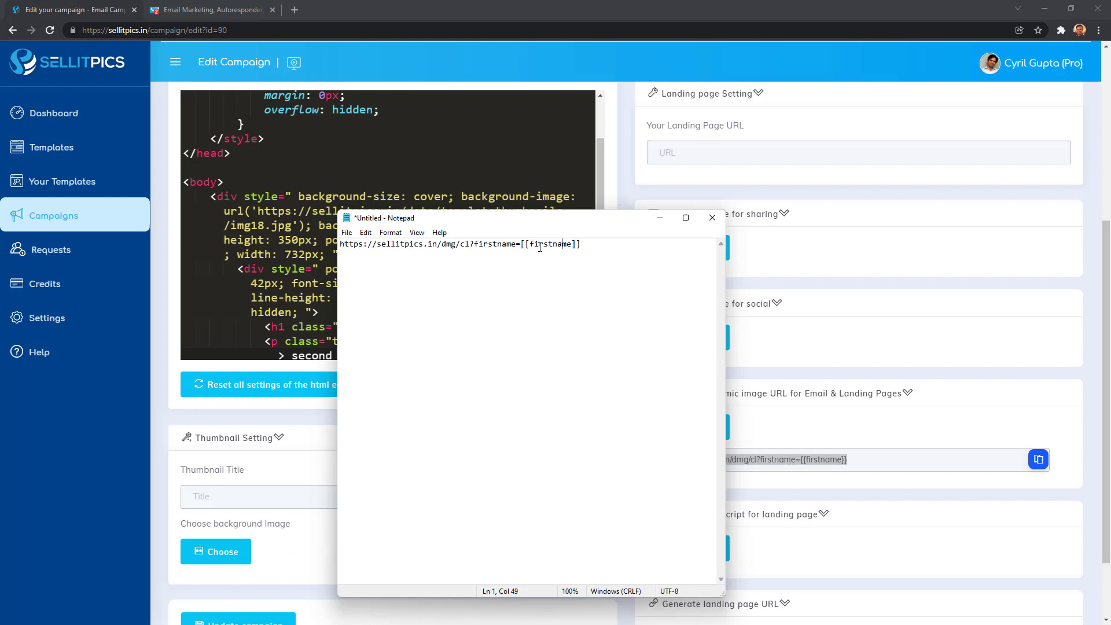
drag(532, 247, 573, 246)
click(586, 253)
key(Left)
key(Left)
key(Left)
key(Left)
key(Left)
key(Left)
text(_)
key(BackSpace)
text(!)
key(BackSpace)
key(shift+Home)
key(ctrl+c)
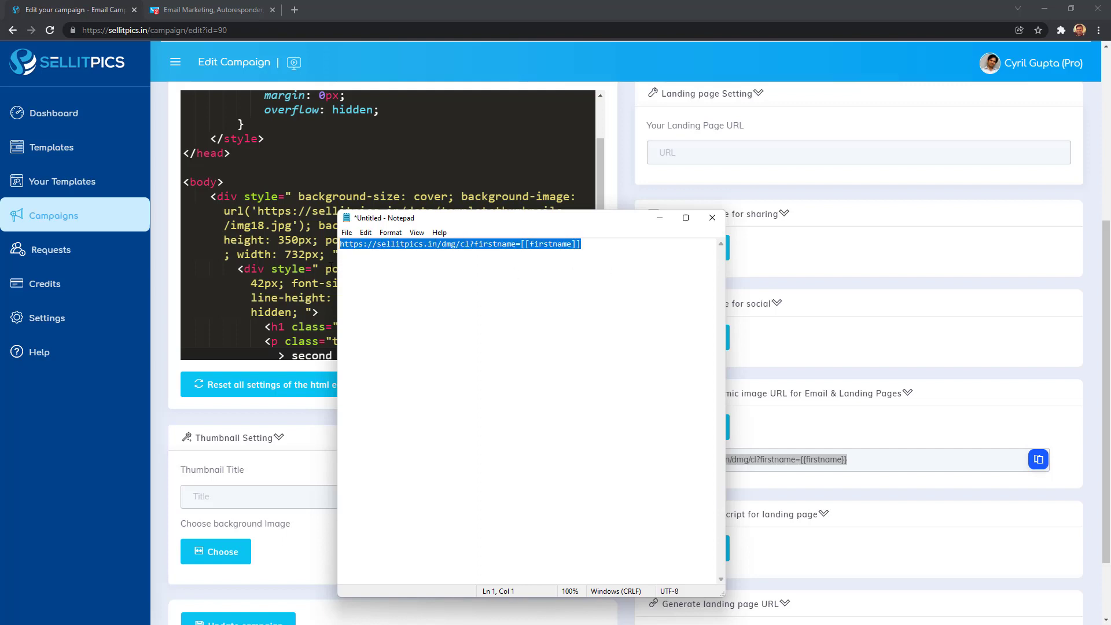
Return to the GetResponse email editor and select the empty image block
click(191, 9)
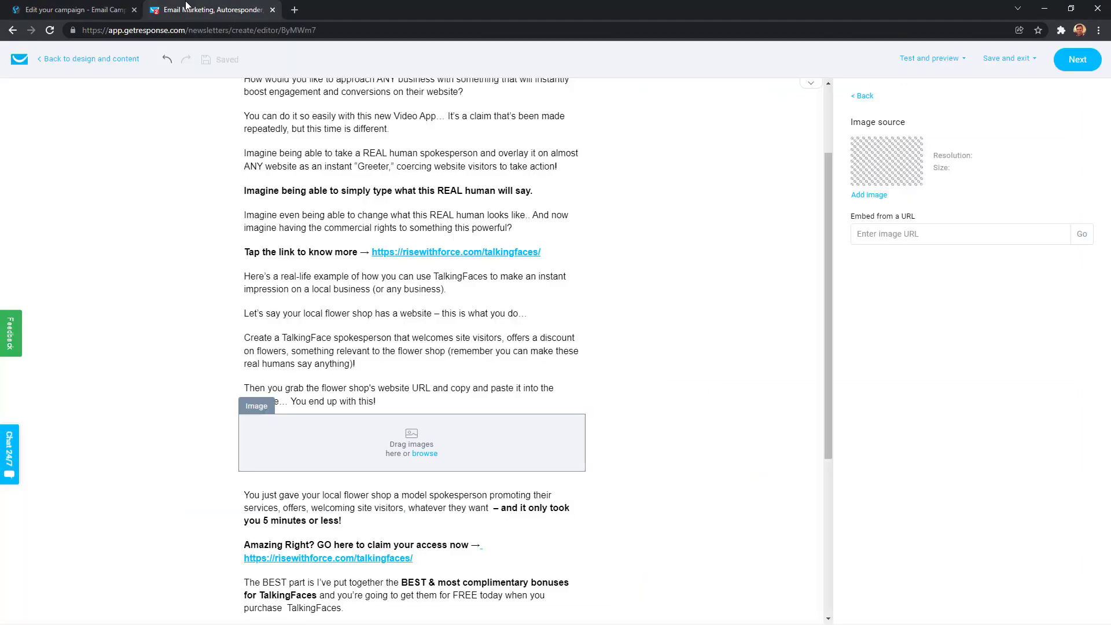
click(75, 9)
click(220, 9)
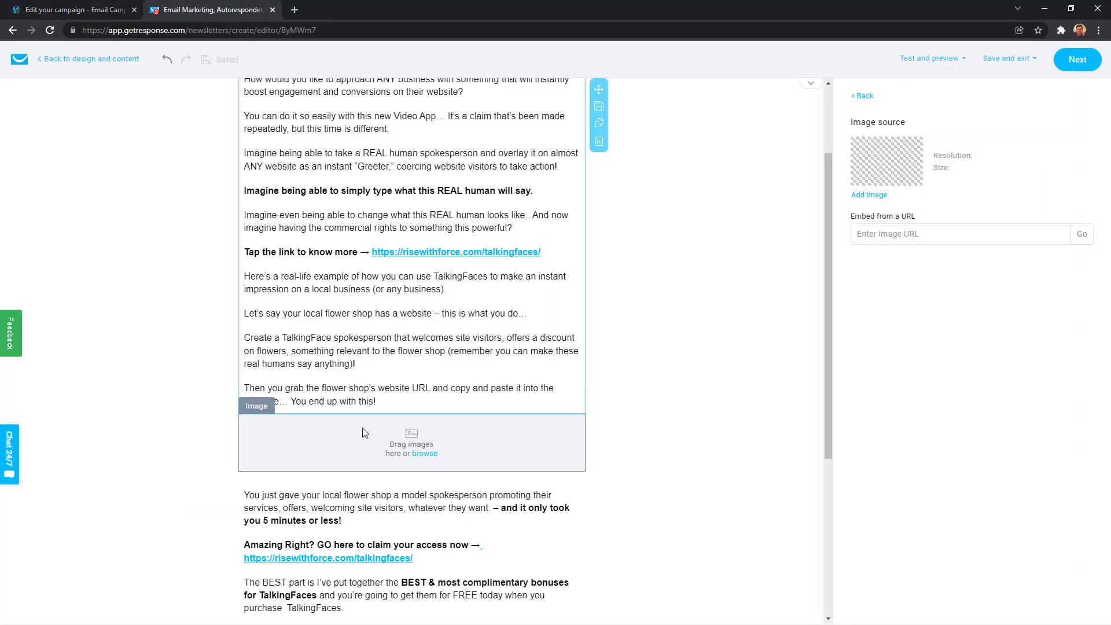
scroll(365, 458, down, 2)
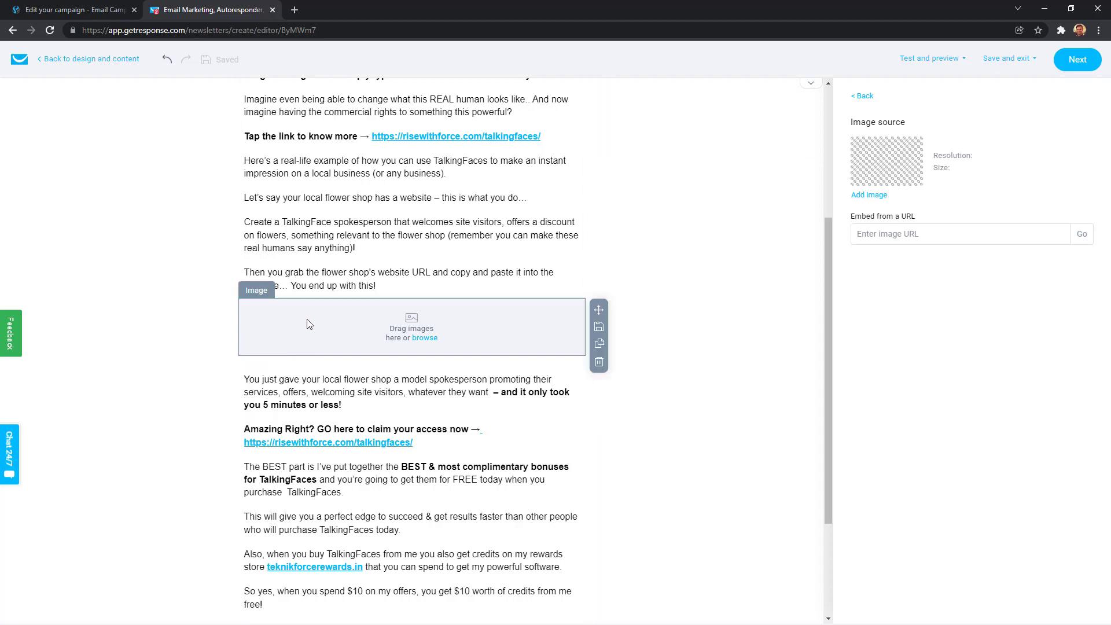
Embed the image from the pasted [[firstname]] SellitPics URL, loading the Think again! picture
click(877, 235)
key(ctrl+v)
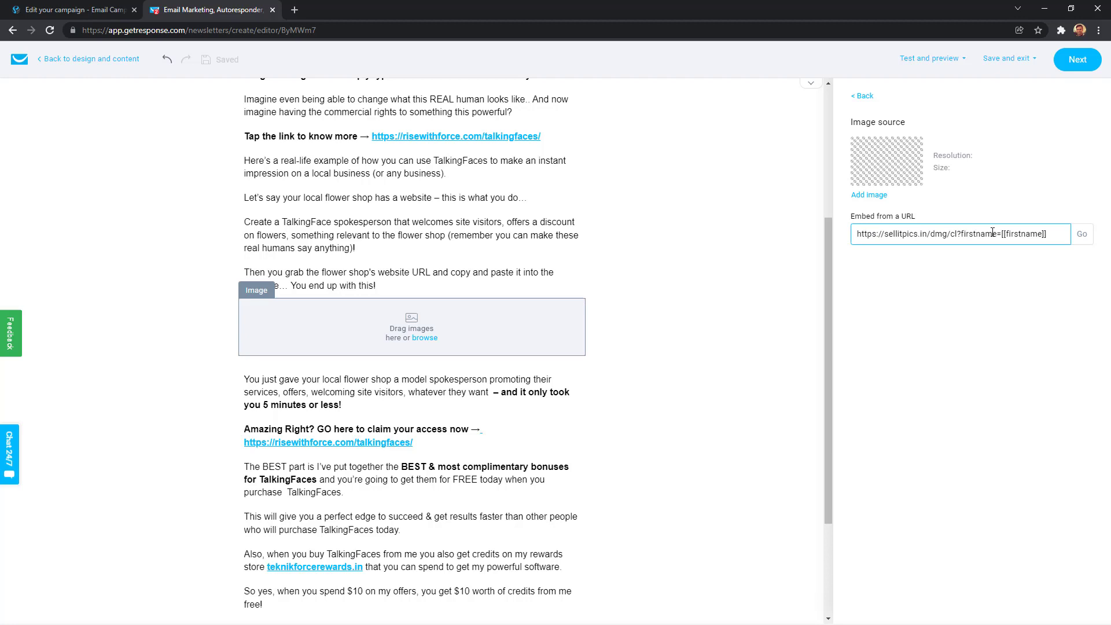
drag(1000, 235, 1047, 235)
click(1086, 237)
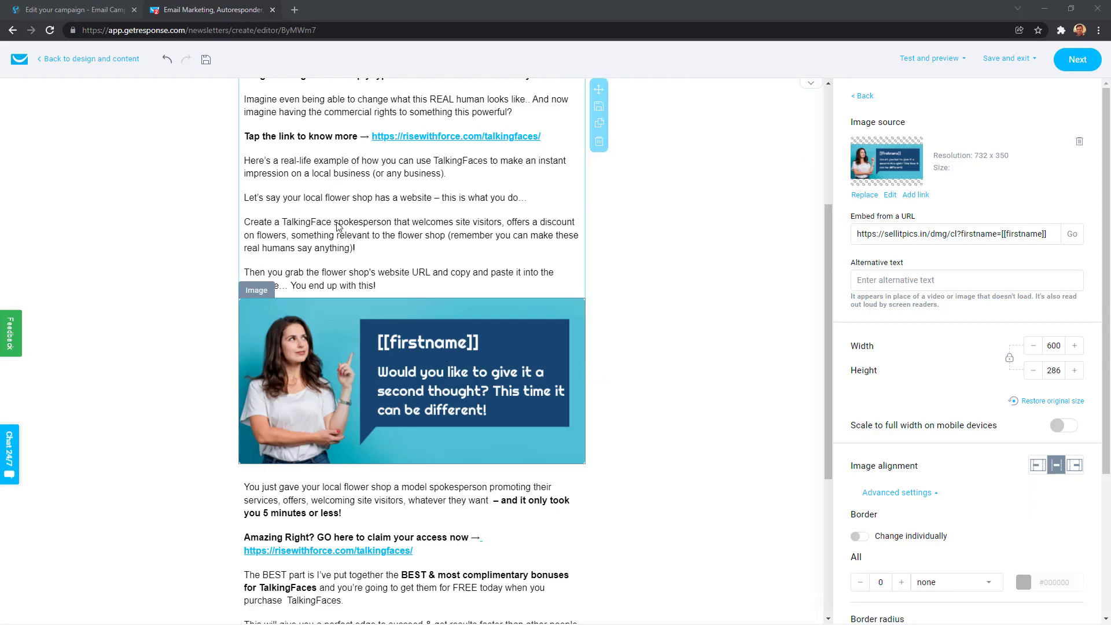
scroll(331, 314, up, 5)
scroll(336, 319, down, 7)
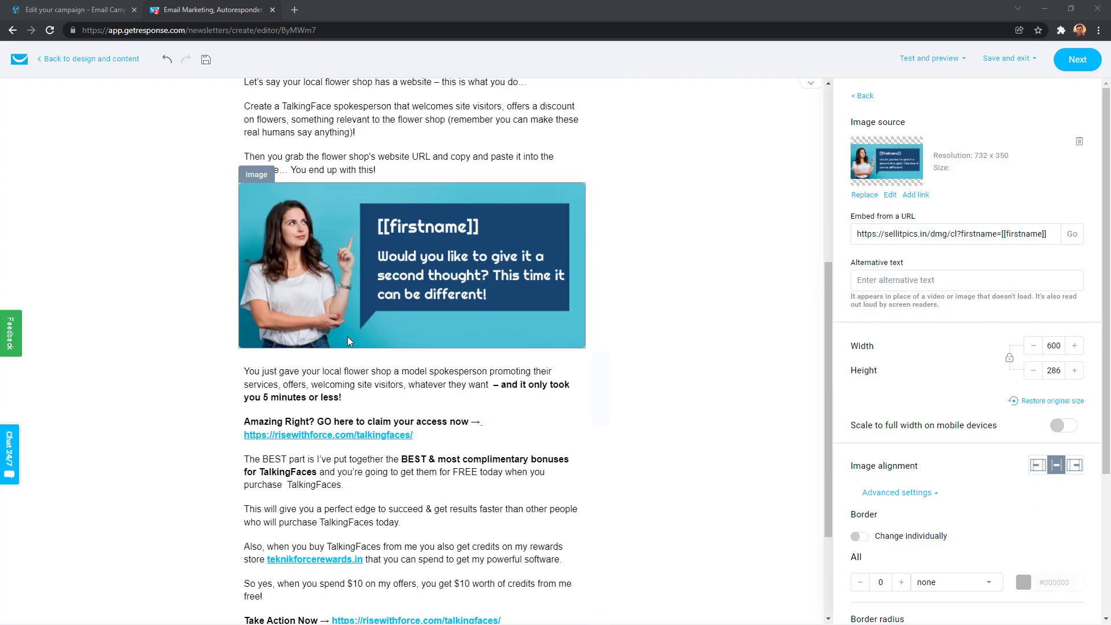
scroll(409, 260, up, 1)
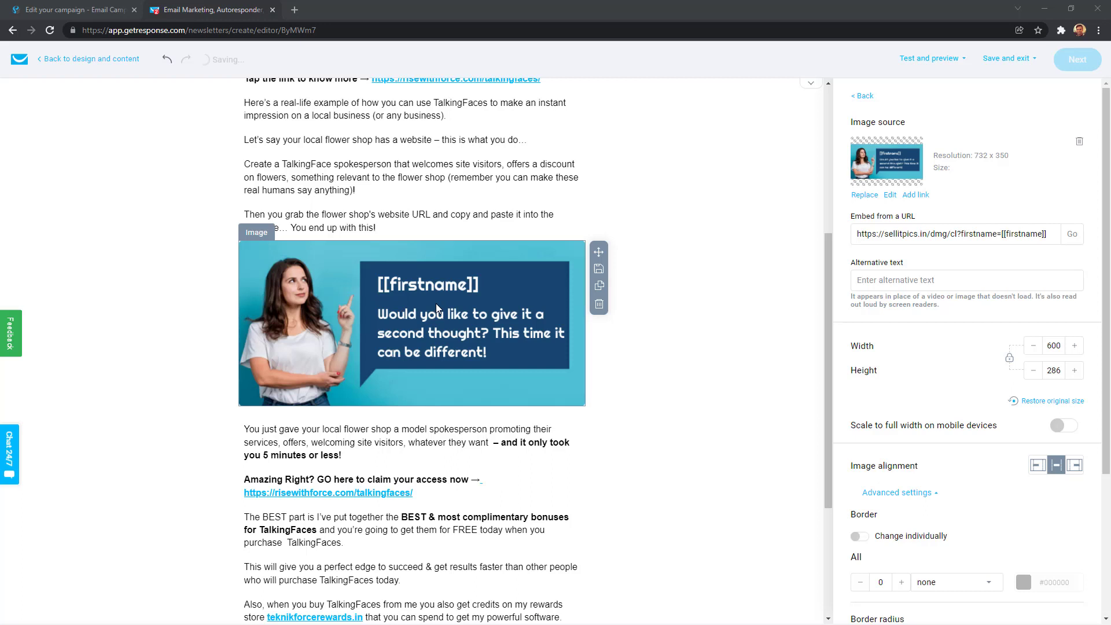
Replace [[firstname]] in the URL with a sample first name and reload the image
drag(1001, 235, 1048, 236)
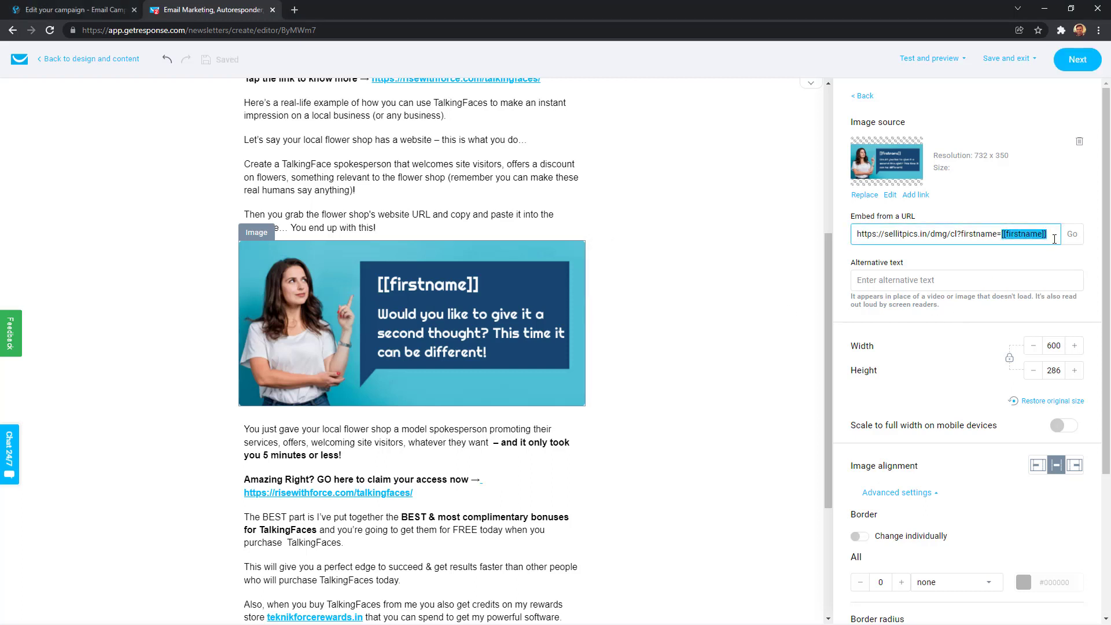
text(Cyril)
key(ctrl+a)
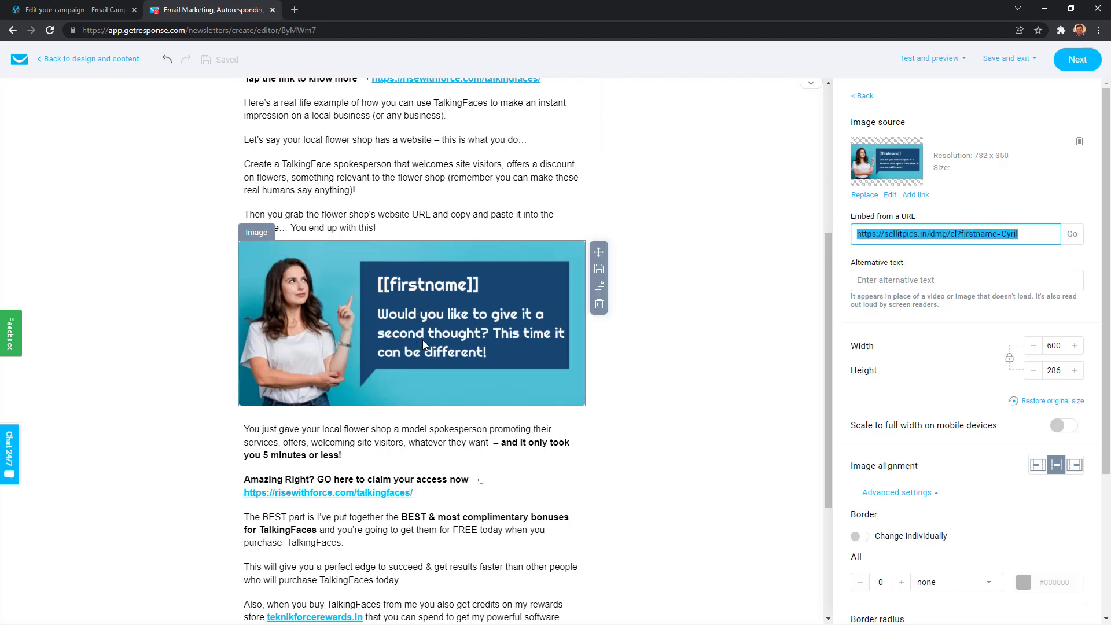
click(1070, 240)
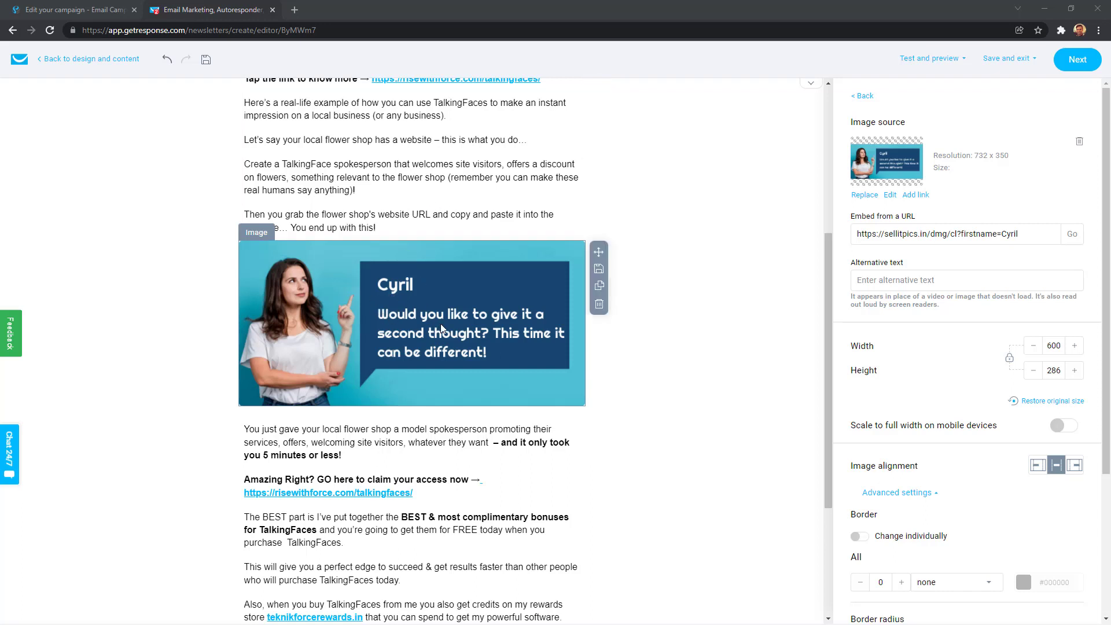
Try typing [[firstname]] over the sample name, then undo back to the name
drag(1002, 233, 1060, 242)
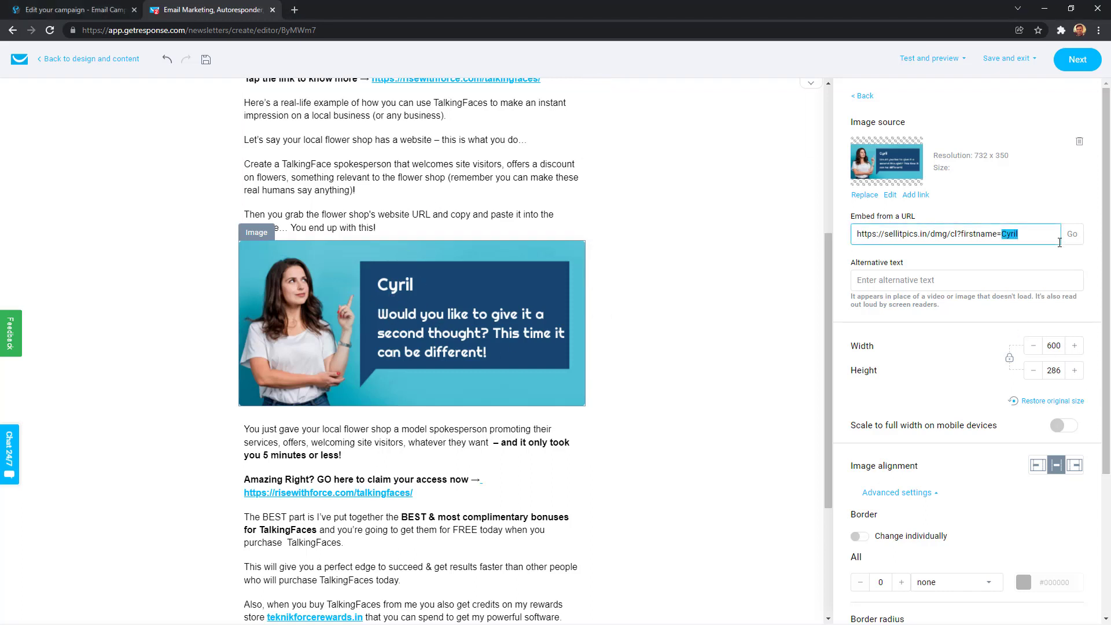
text([[firstname]])
key(ctrl+z)
key(ctrl+z)
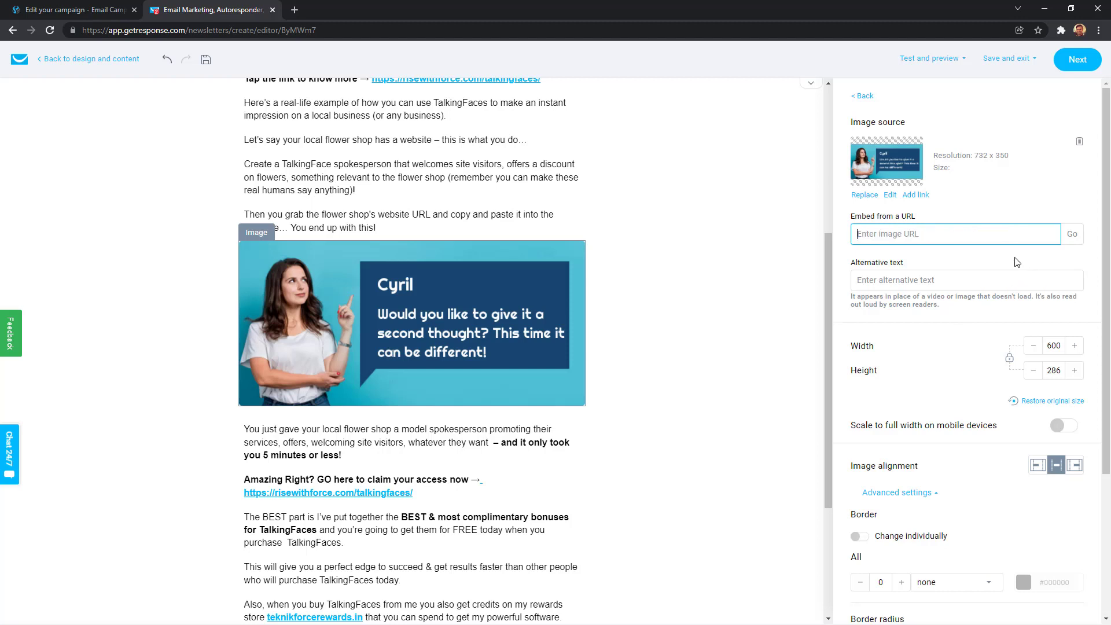
Overwrite the sample name at the URL's end with the [[firstname]] shortcode again
key(ctrl+y)
drag(1002, 234, 1021, 236)
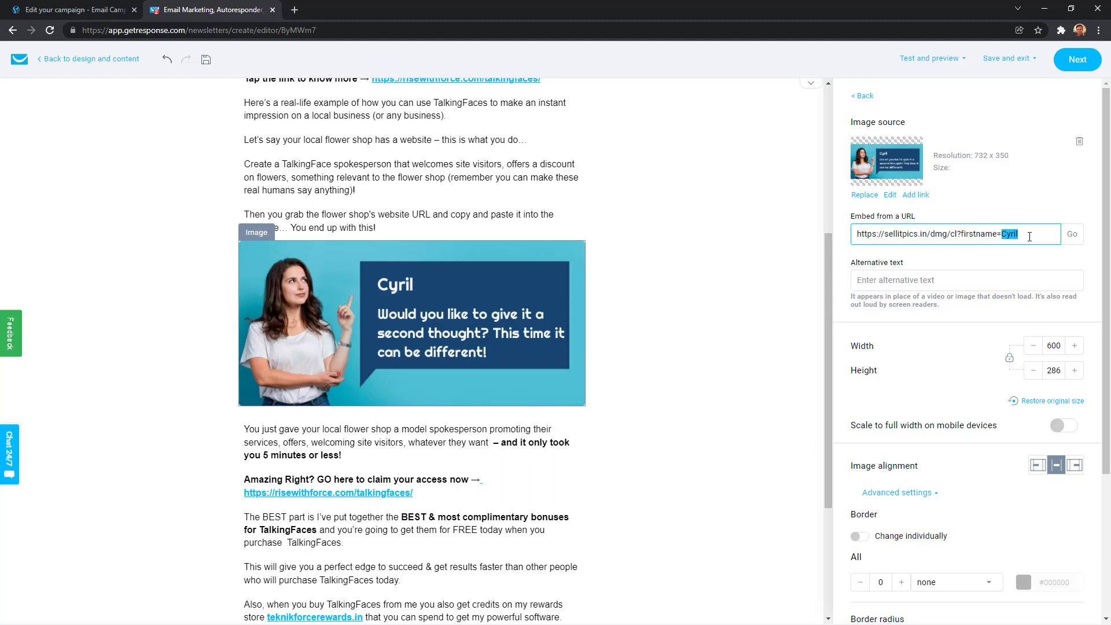
text([[firstname)
drag(1002, 234, 1053, 243)
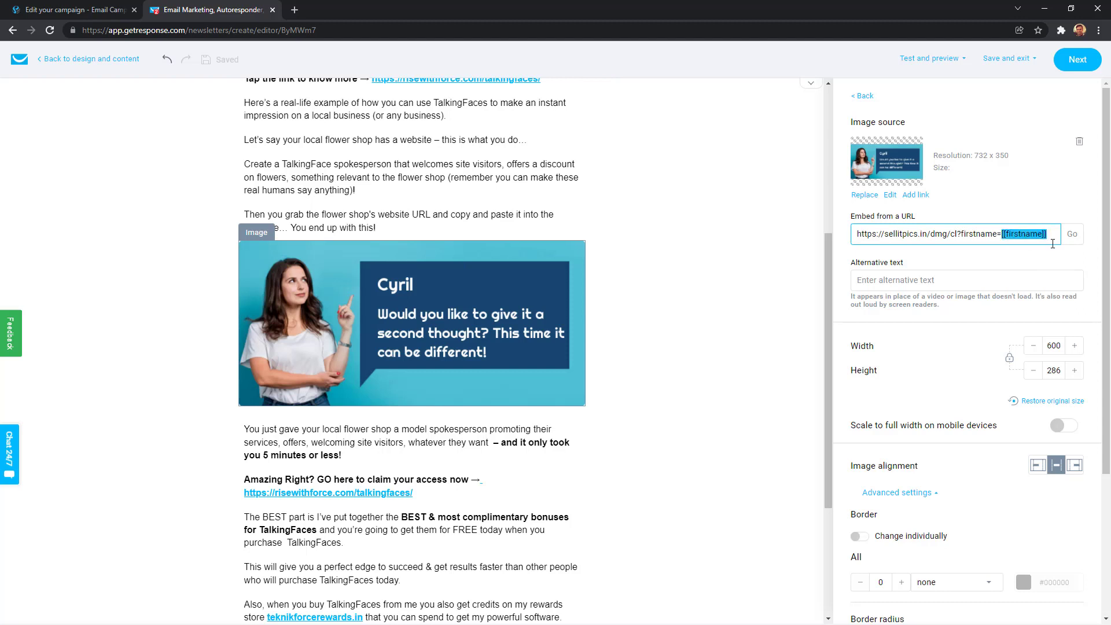